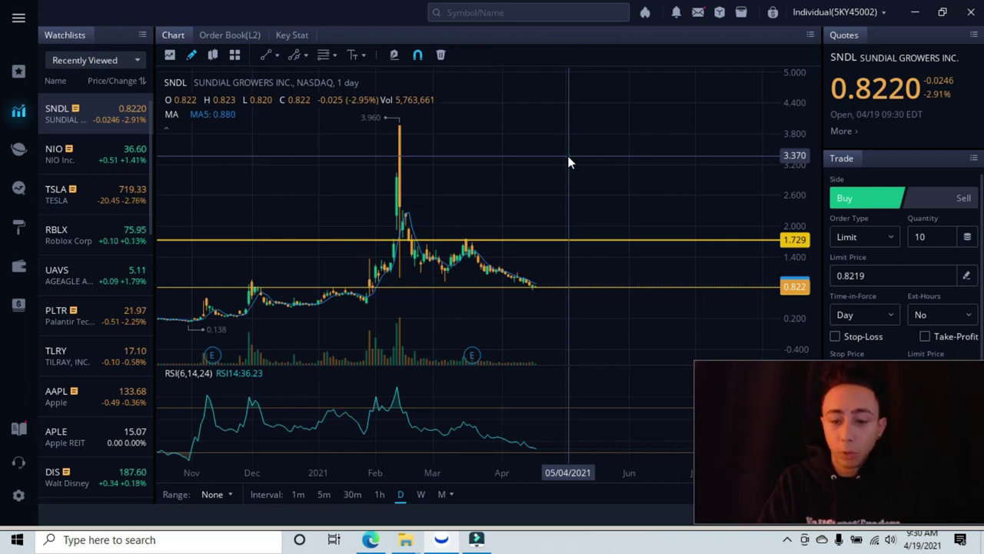
- Zoom in on the SNDL daily chart until February's spike and the recent candles fill the view
scroll(569, 162, "up", 5)
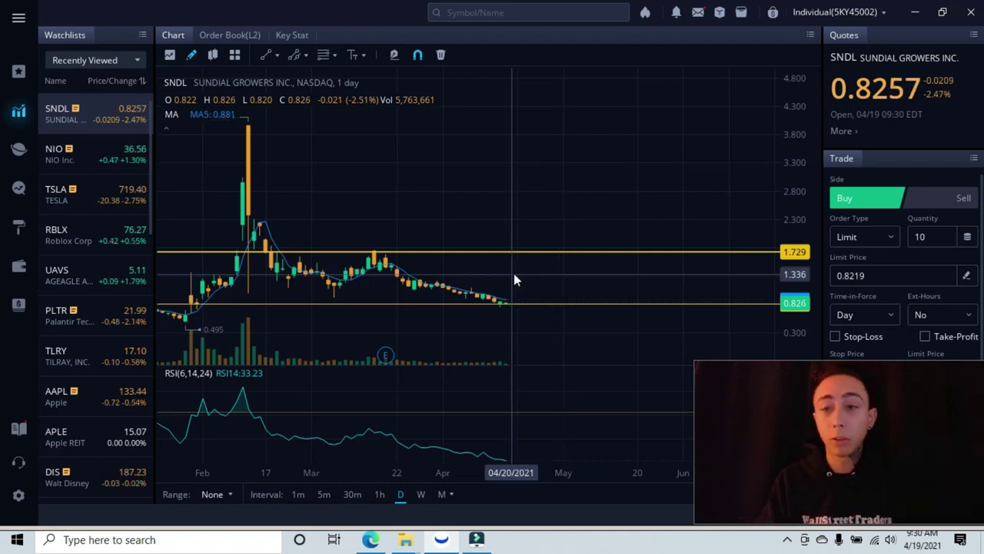
- Zoom out and pan the SNDL chart to cover mid-December through April, with both yellow lines spanning it
left_click_drag(452, 191, 585, 189)
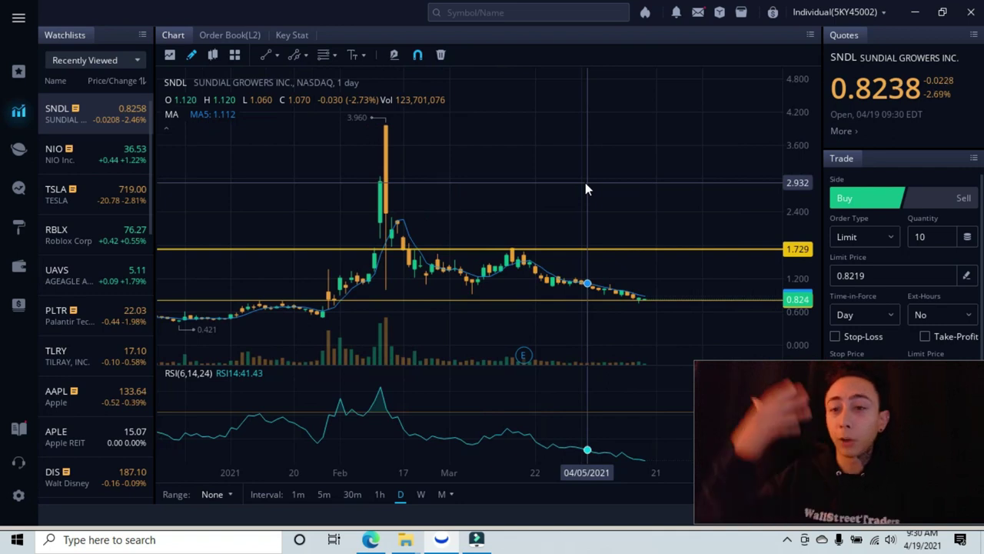
scroll(585, 188, "down", 2)
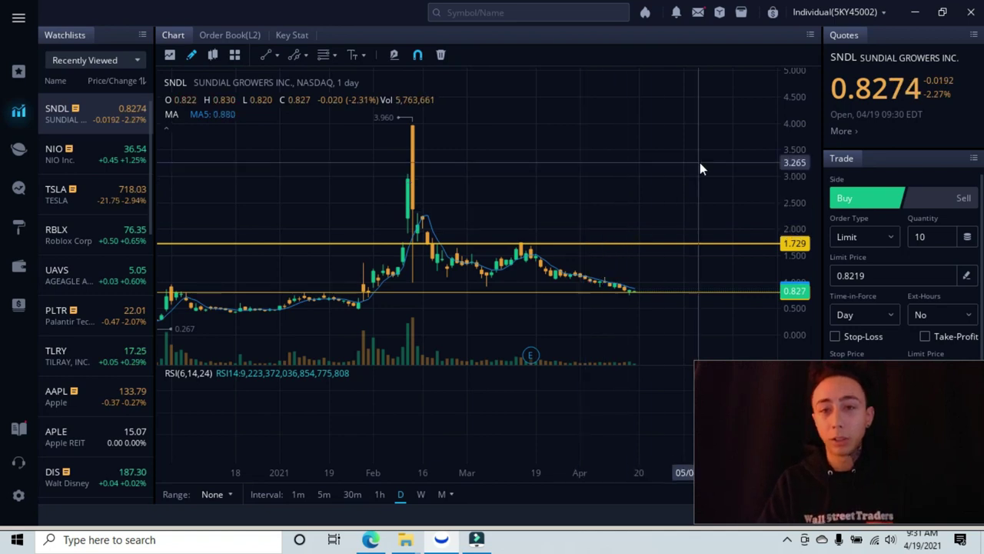
left_click_drag(699, 170, 498, 185)
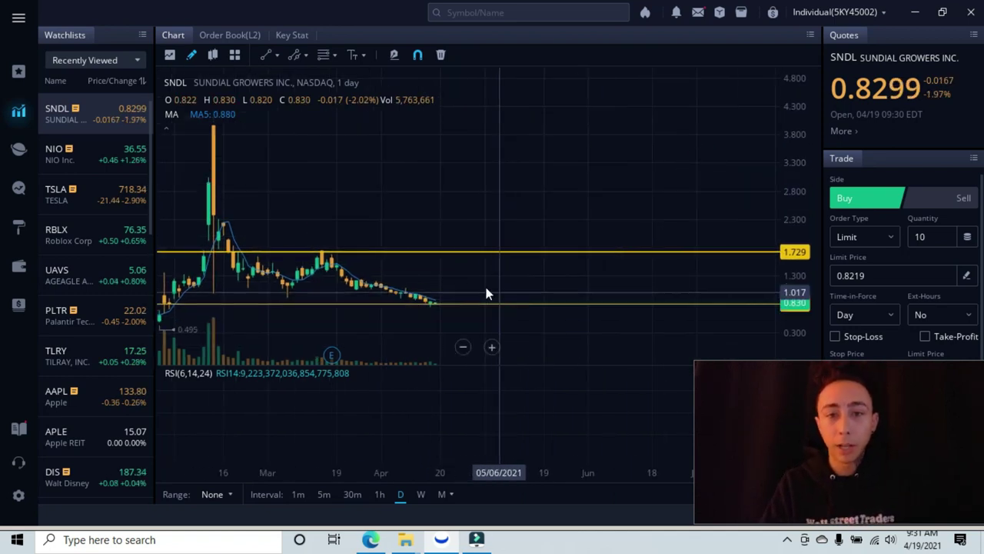
left_click_drag(486, 293, 626, 268)
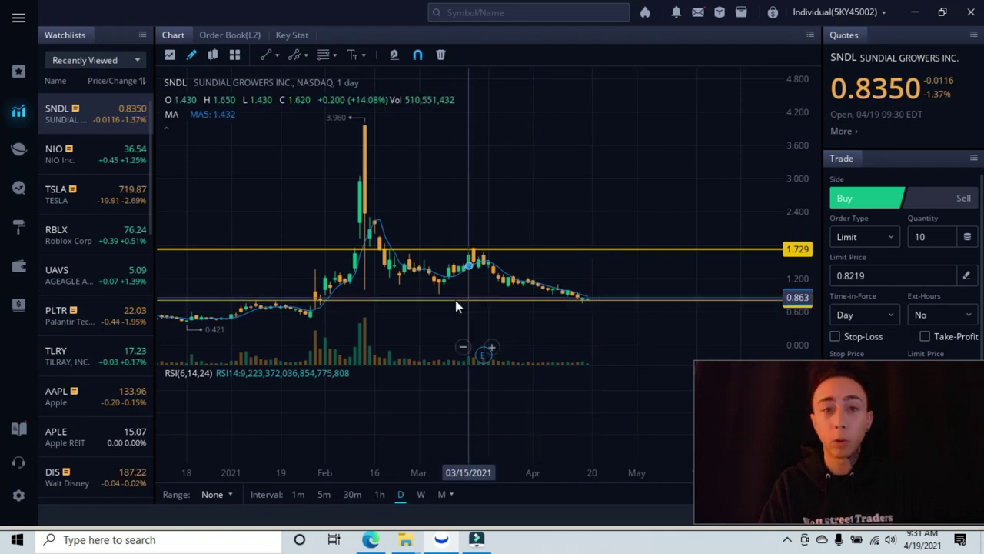
- Centre the latest April candles and zoom in to early March through late April
scroll(432, 312, "left", 2)
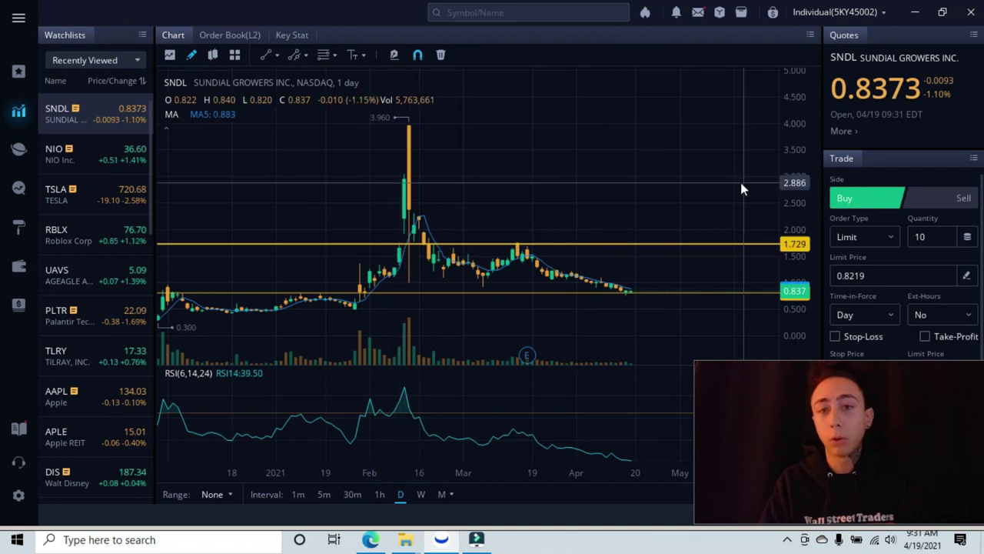
left_click_drag(741, 183, 598, 197)
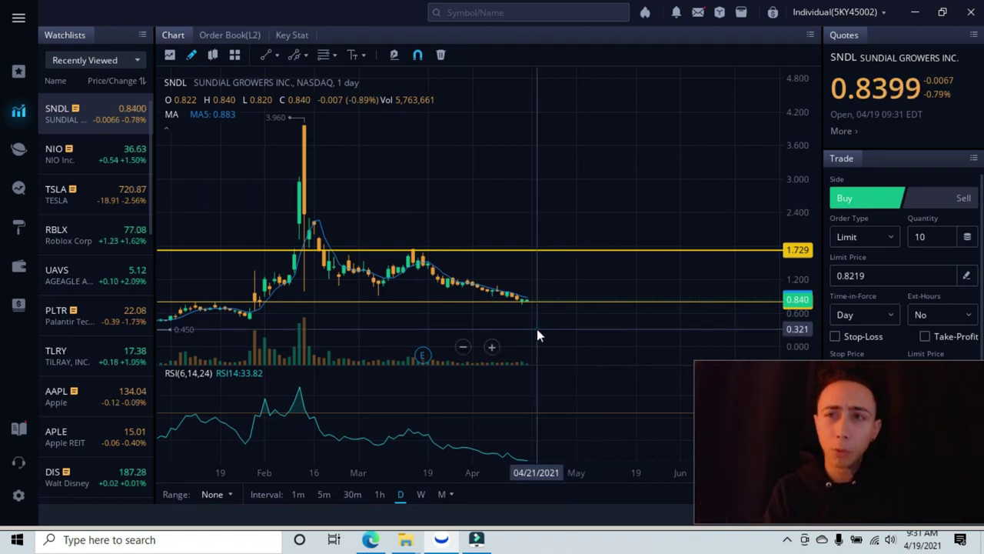
scroll(537, 329, "up", 4)
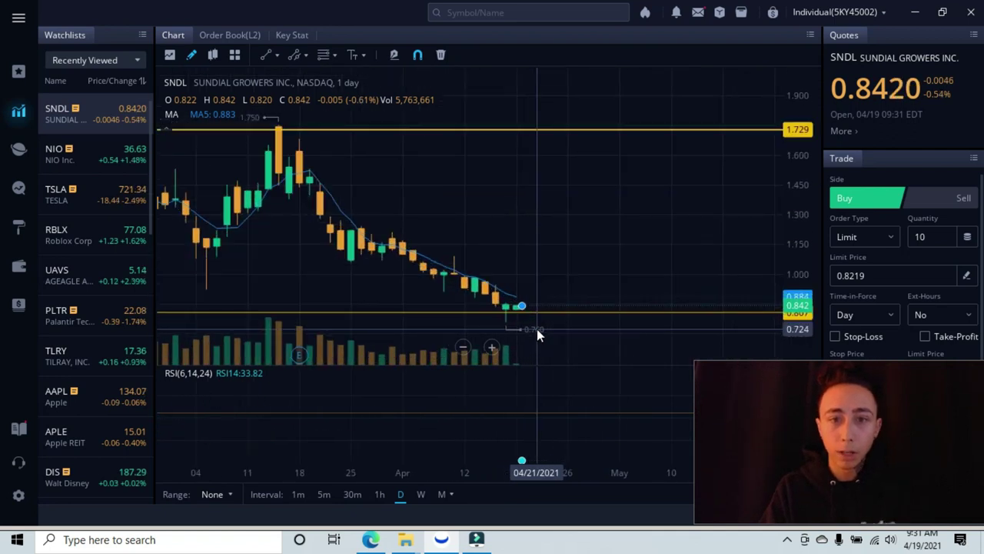
- Zoom out to mid-February through late April, with RSI near 34 shown below the candles
scroll(573, 246, "down", 5)
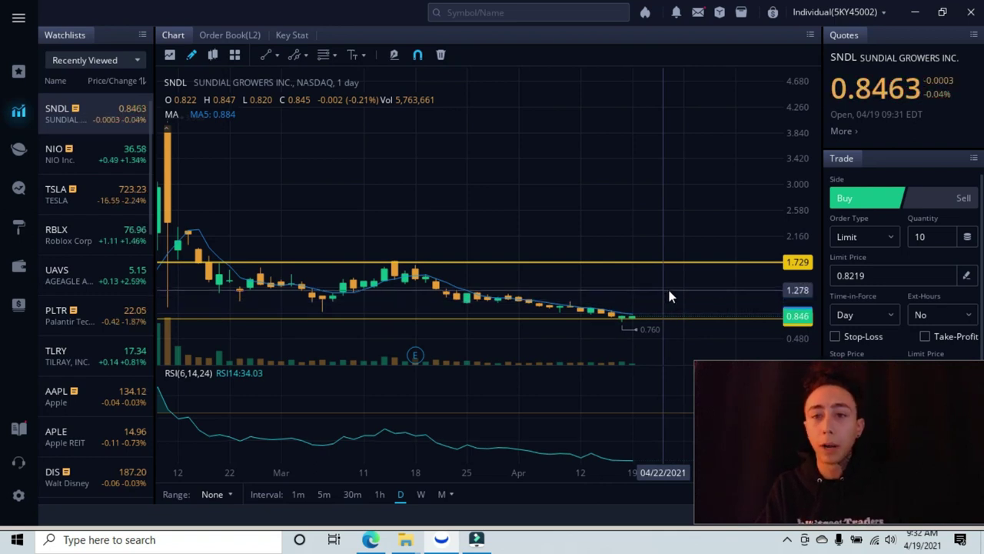
- Select the upper yellow line, then zoom in on the candles resting near 0.807, leaving room for May dates
left_click(699, 262)
left_click_drag(699, 262, 702, 178)
scroll(588, 193, "up", 3)
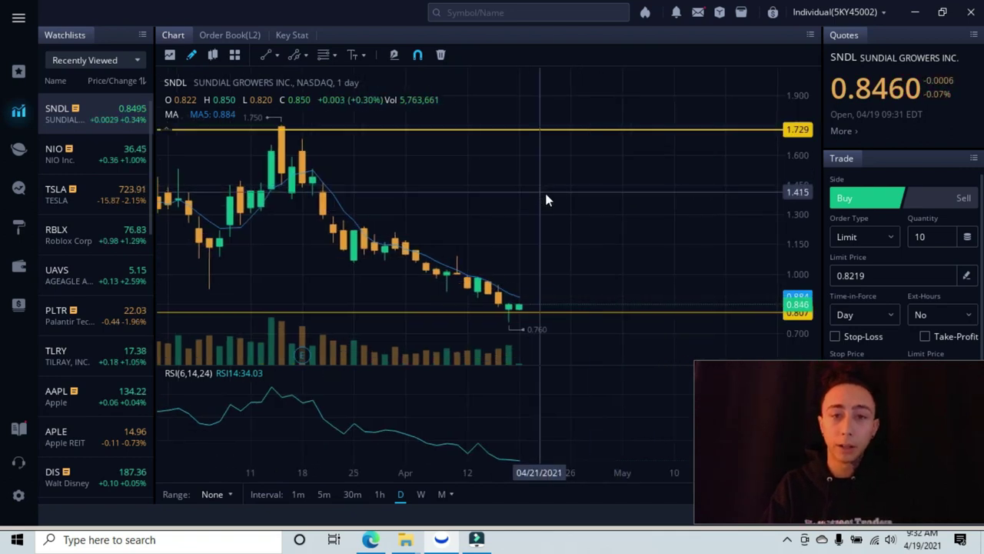
left_click_drag(545, 189, 513, 190)
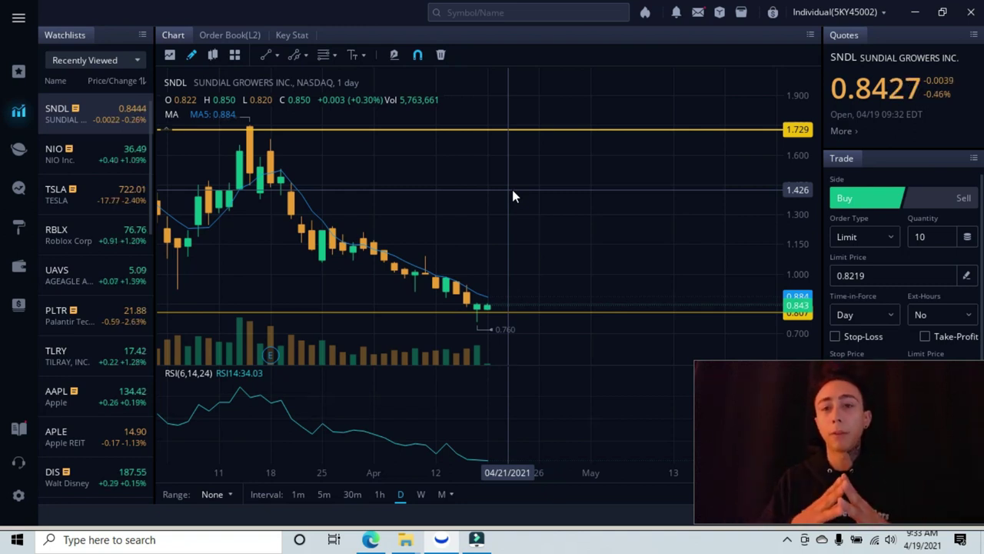
scroll(513, 195, "down", 3)
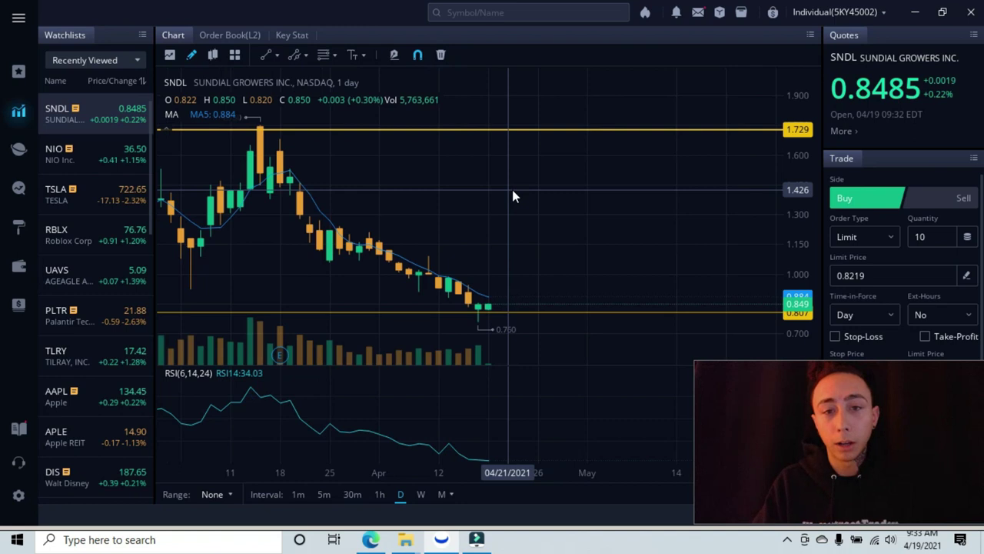
- Zoom out to February through June, showing the spike near 3.9 above the 1.729 line
scroll(513, 195, "down", 3)
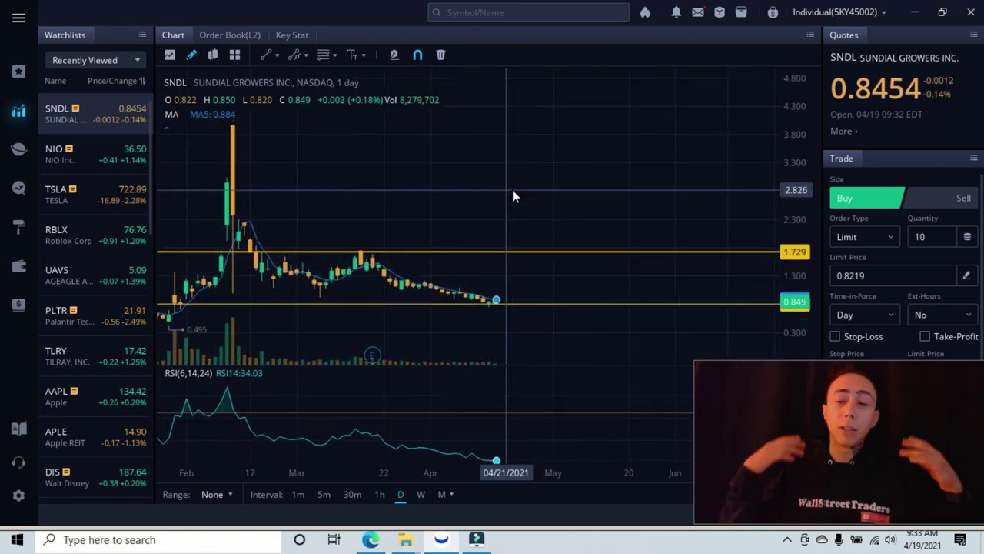